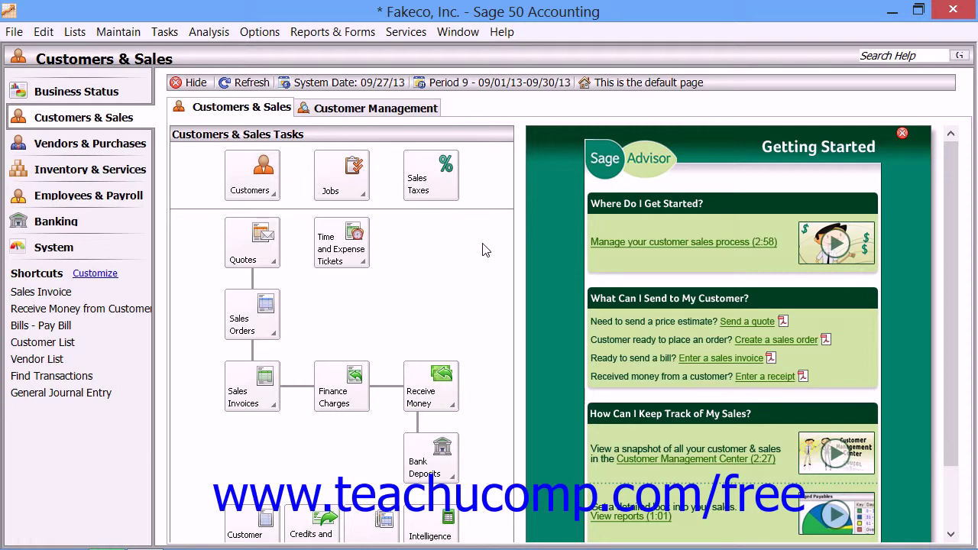
Open the User Security setup from Maintain > Users > Set Up Security
{"action": "left_click", "coordinate": [123, 34]}
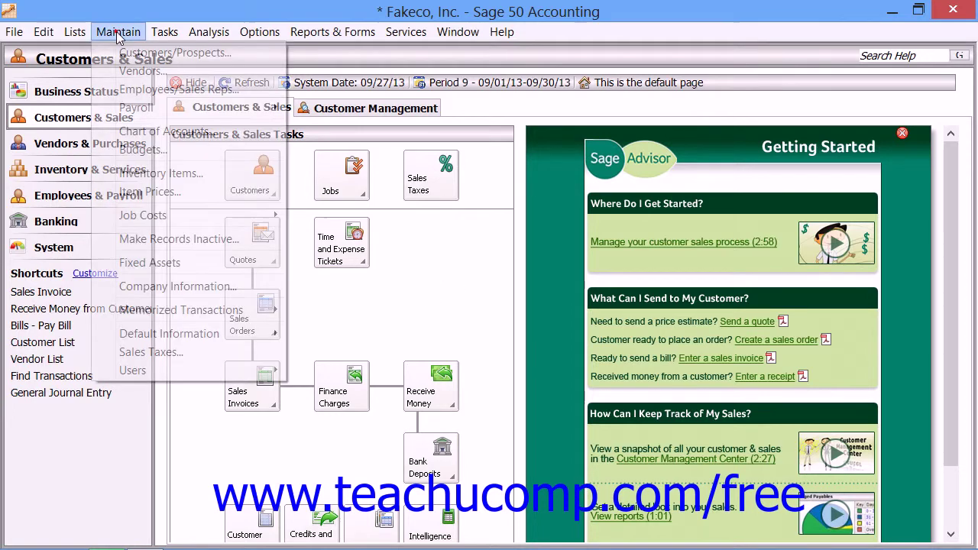
{"action": "mouse_move", "coordinate": [182, 369]}
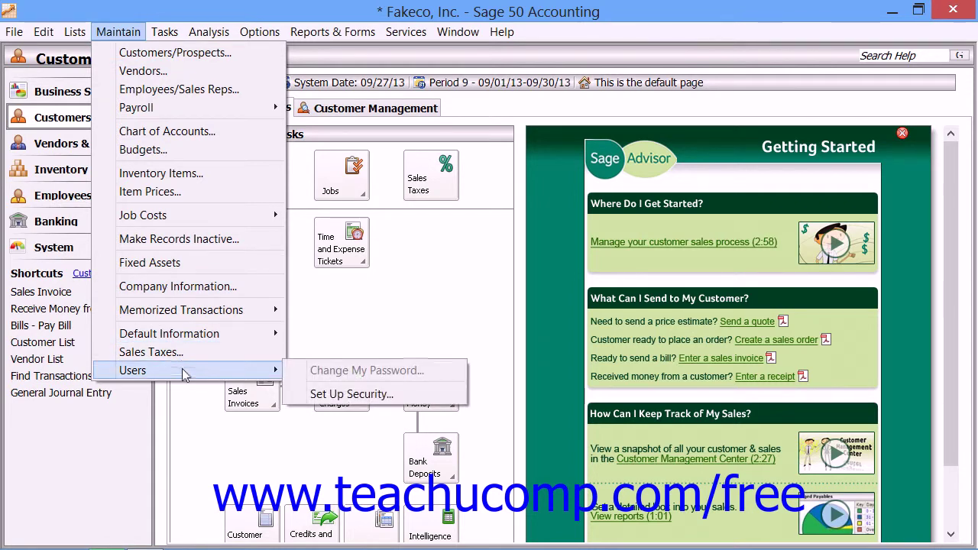
{"action": "left_click", "coordinate": [333, 395]}
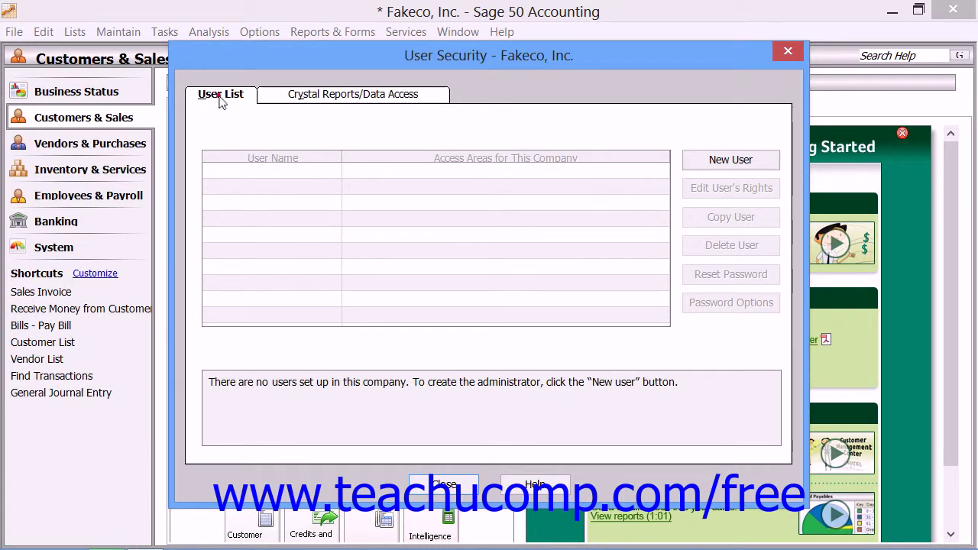
Create the Admin administrator user with a password and save it
{"action": "left_click", "coordinate": [695, 162]}
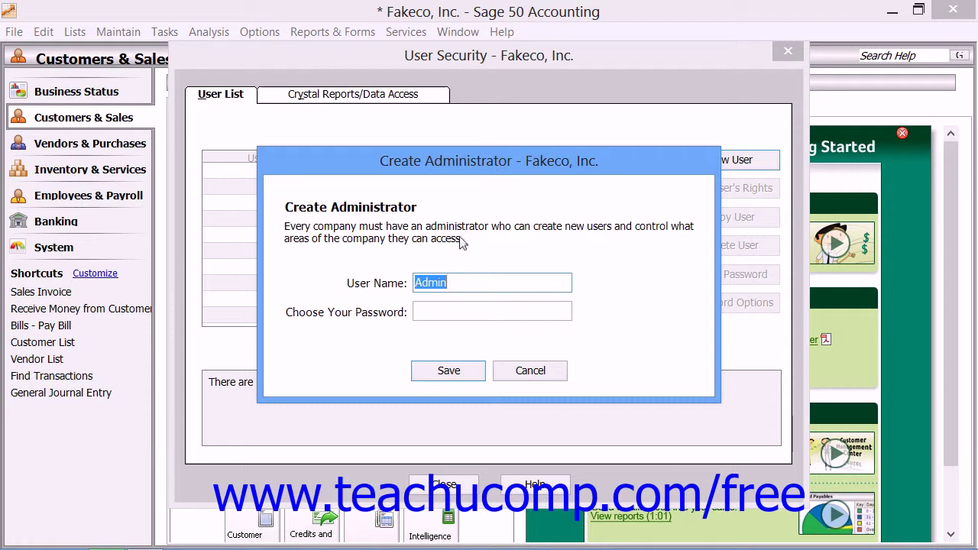
{"action": "left_click", "coordinate": [466, 283]}
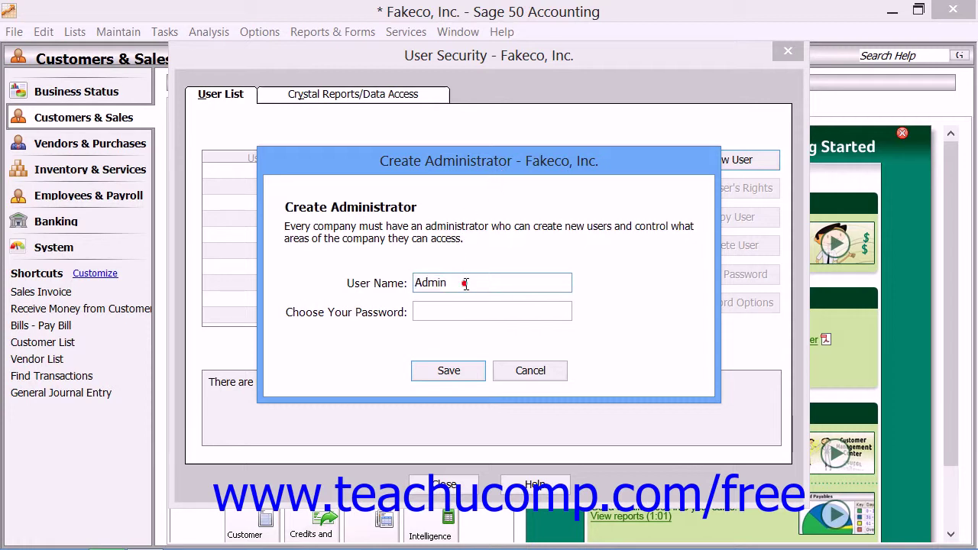
{"action": "left_click", "coordinate": [432, 319]}
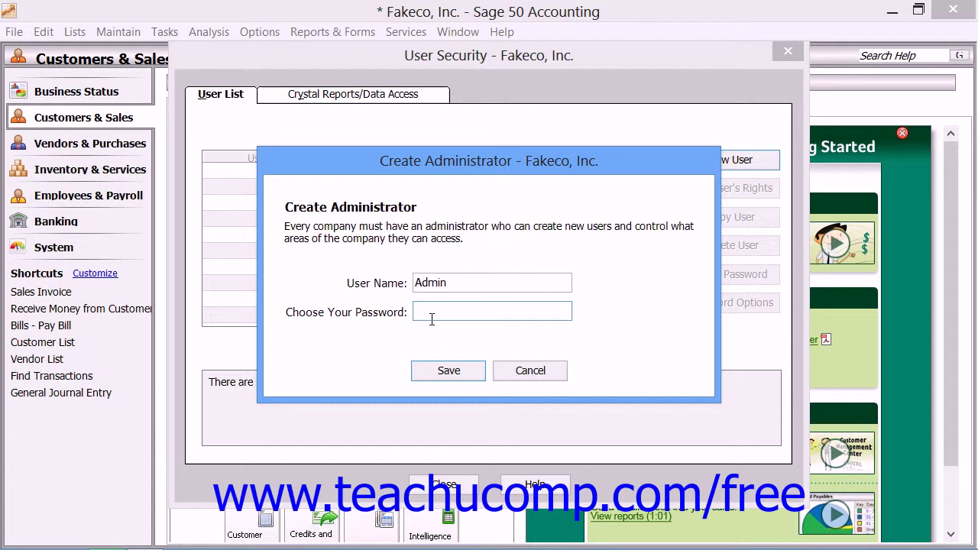
{"action": "type", "text": "**********"}
{"action": "left_click", "coordinate": [463, 376]}
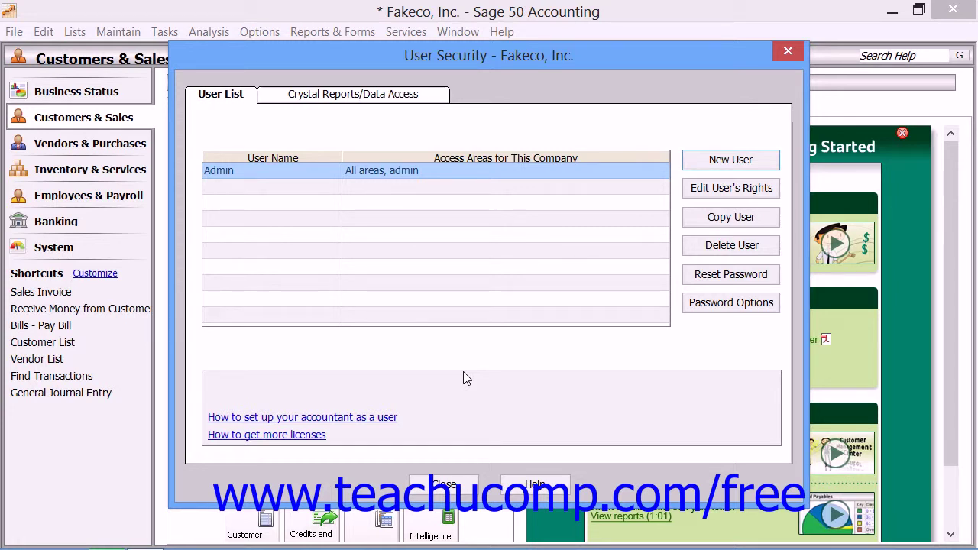
Add a second user with a password and Selected access, then continue to area access settings
{"action": "left_click", "coordinate": [734, 163]}
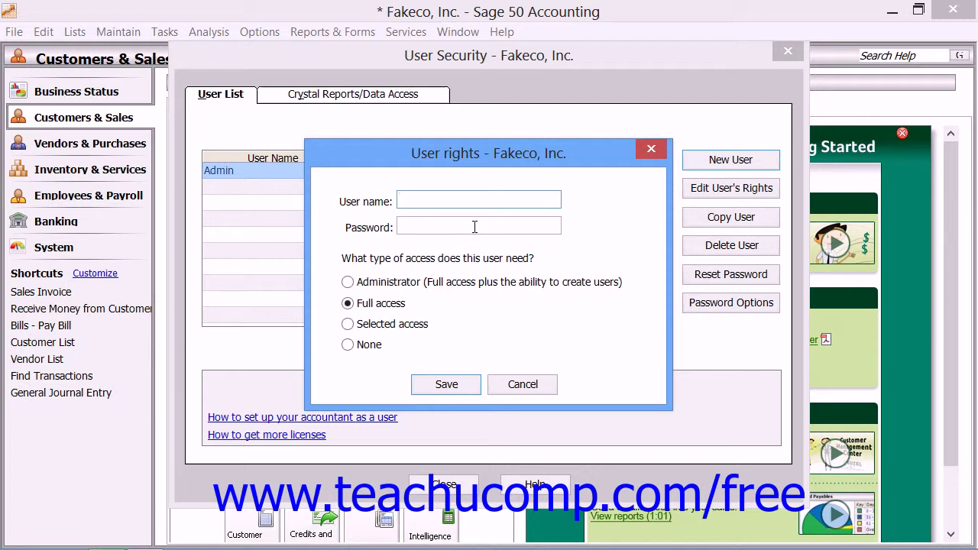
{"action": "left_click", "coordinate": [361, 324]}
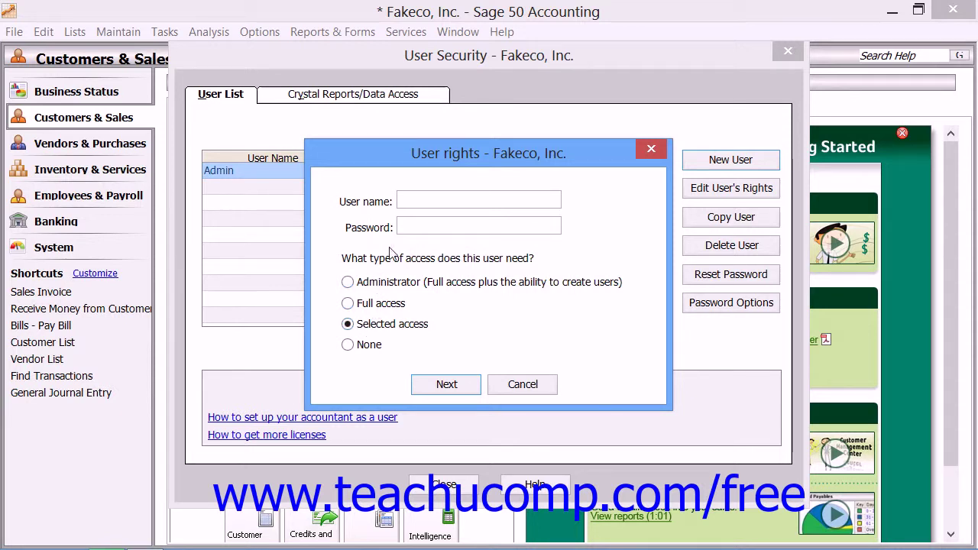
{"action": "left_click", "coordinate": [411, 201]}
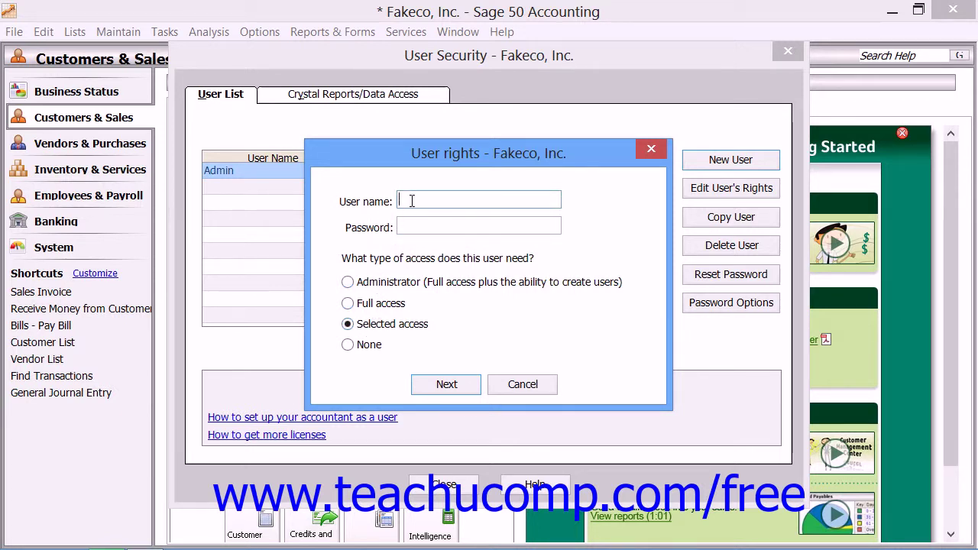
{"action": "type", "text": "sam"}
{"action": "key", "text": "Tab"}
{"action": "type", "text": "**********"}
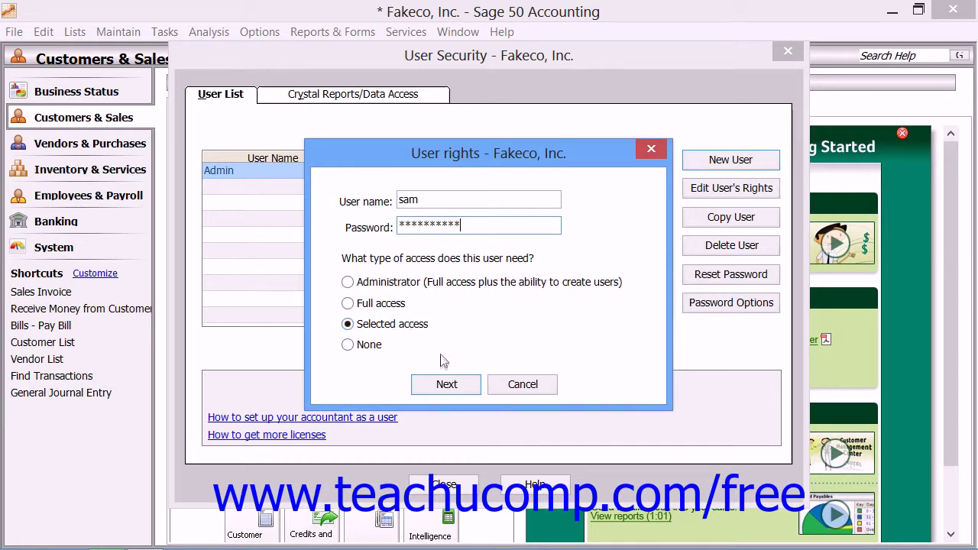
{"action": "left_click", "coordinate": [437, 391]}
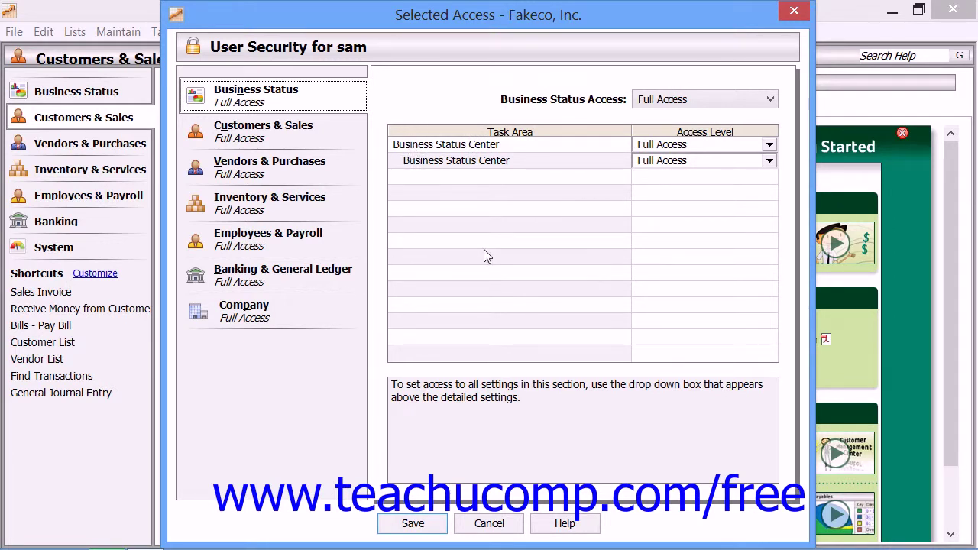
Set the Business Status area, including Business Status Center, to No Access for the new user
{"action": "left_click", "coordinate": [769, 147]}
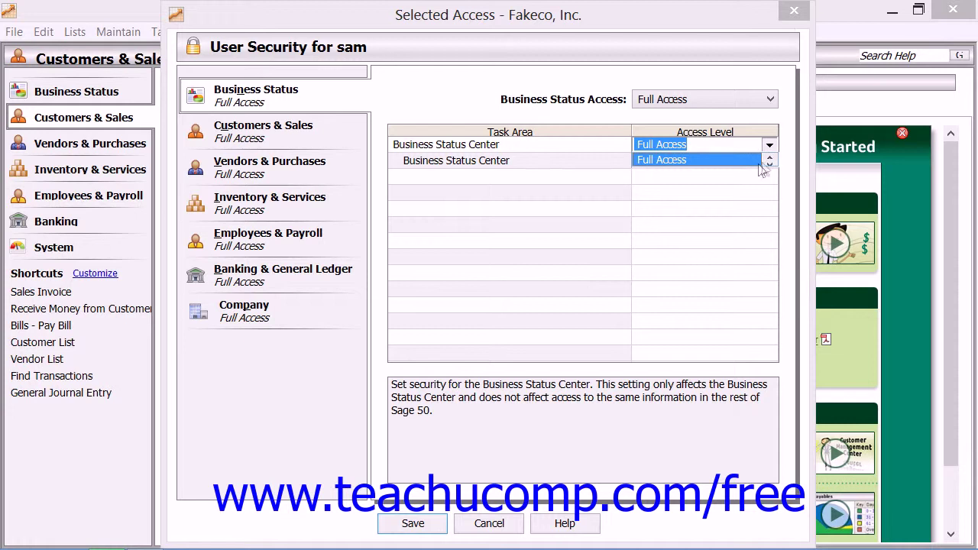
{"action": "left_click", "coordinate": [767, 161]}
{"action": "left_click", "coordinate": [768, 157]}
{"action": "left_click", "coordinate": [751, 161]}
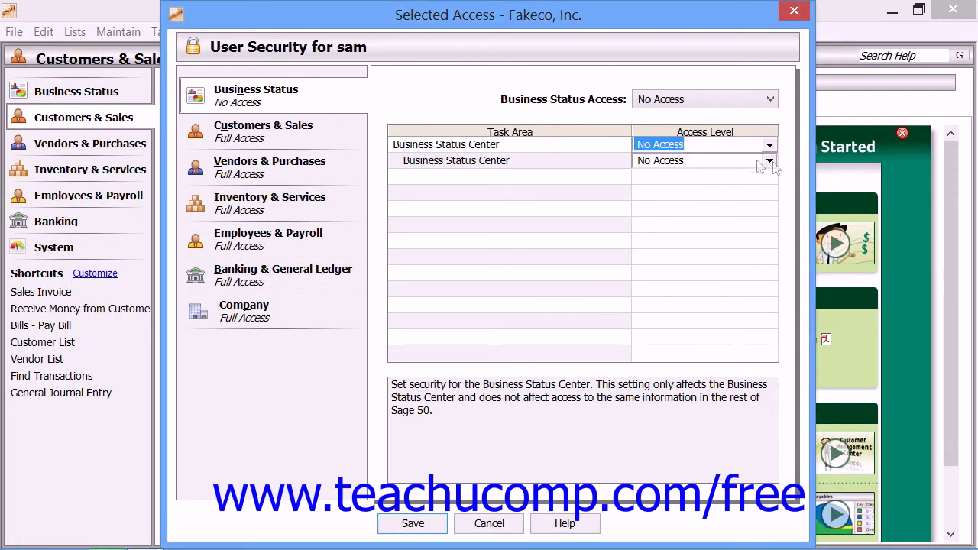
{"action": "left_click", "coordinate": [769, 162]}
{"action": "left_click", "coordinate": [769, 171]}
{"action": "left_click", "coordinate": [544, 161]}
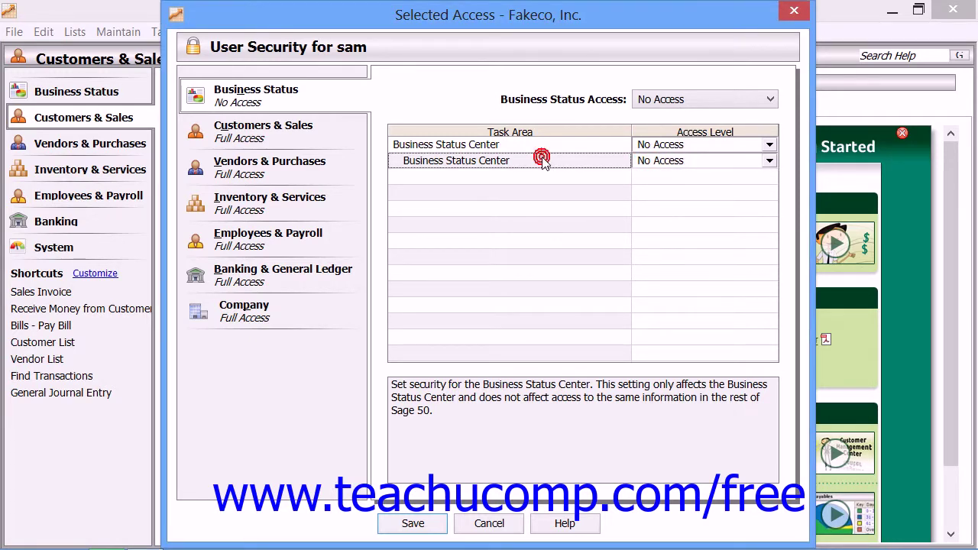
Give Customers & Sales custom access with Maintenance set to Add and Tasks to View Only, then save
{"action": "left_click", "coordinate": [289, 136]}
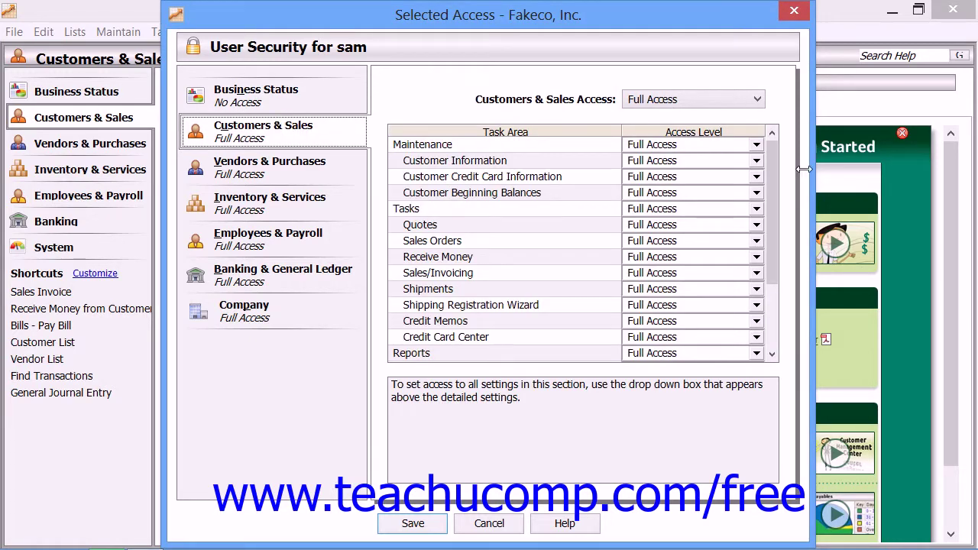
{"action": "left_click", "coordinate": [756, 145]}
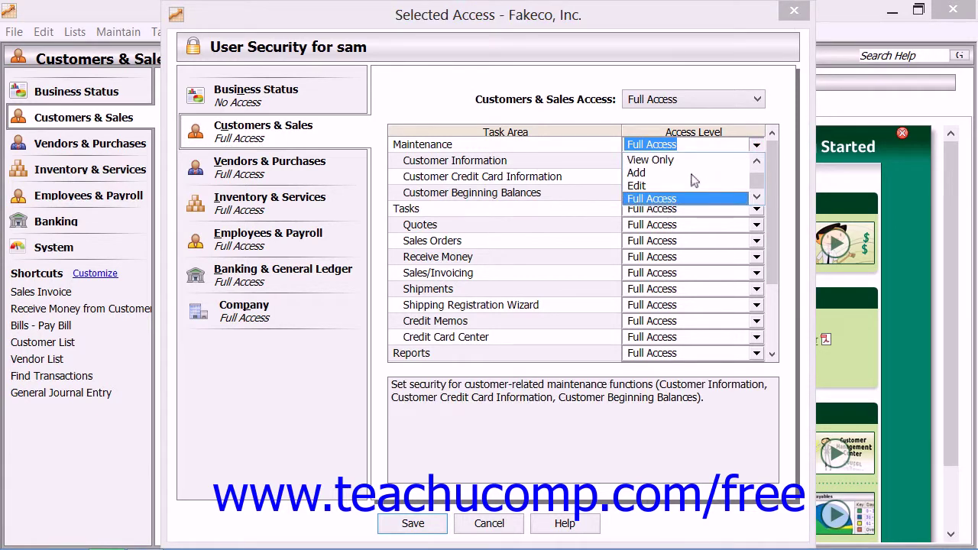
{"action": "left_click", "coordinate": [636, 173]}
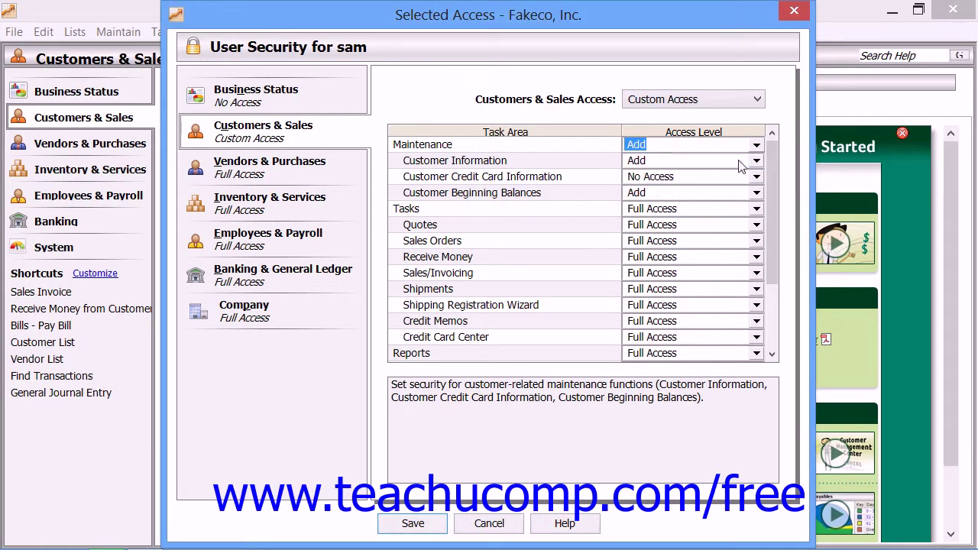
{"action": "left_click", "coordinate": [685, 211]}
{"action": "left_click", "coordinate": [760, 209]}
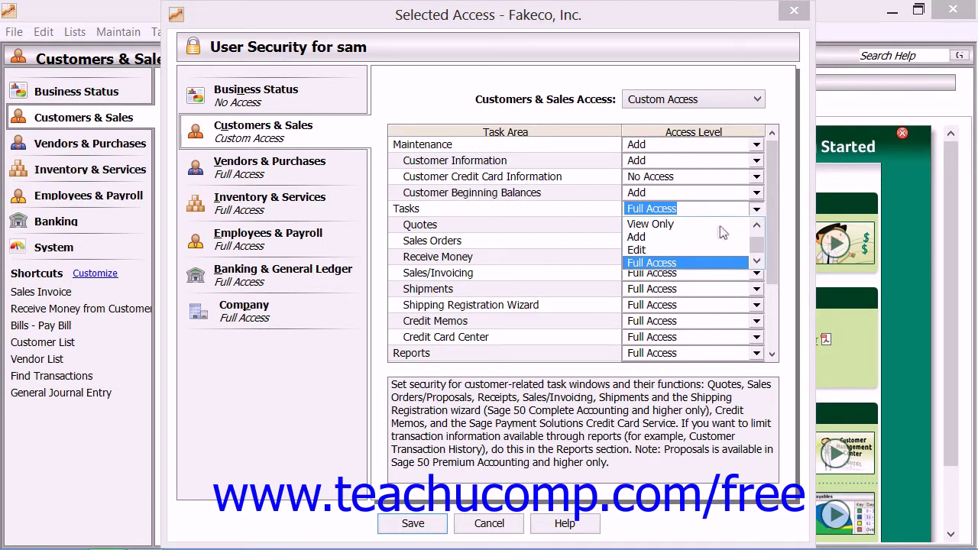
{"action": "left_click", "coordinate": [675, 225]}
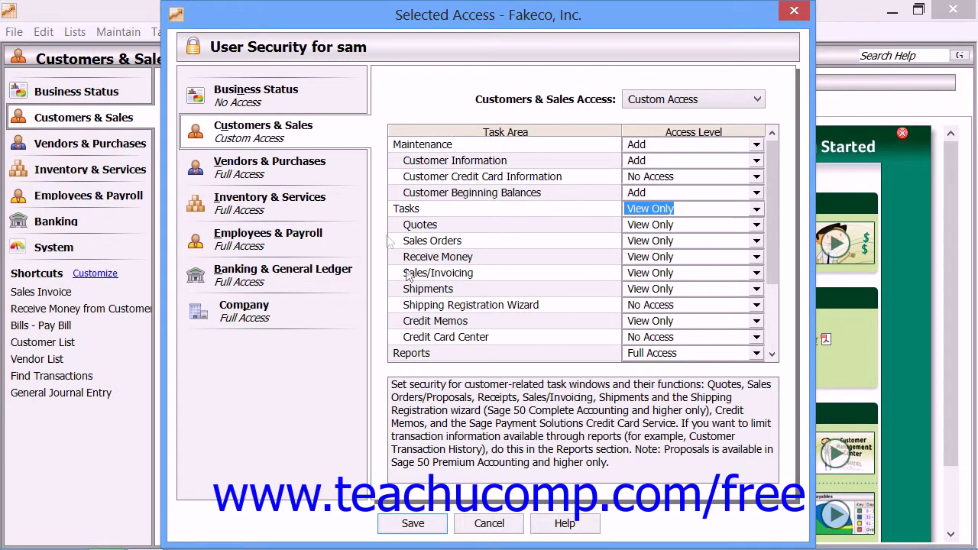
{"action": "left_click", "coordinate": [414, 523]}
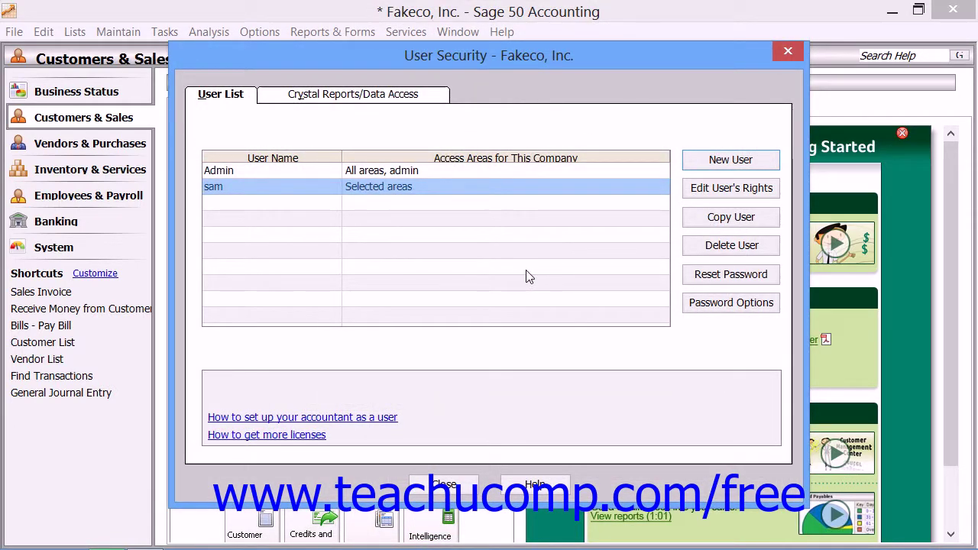
Select the new user in the list and close the User Security window
{"action": "left_click", "coordinate": [256, 188]}
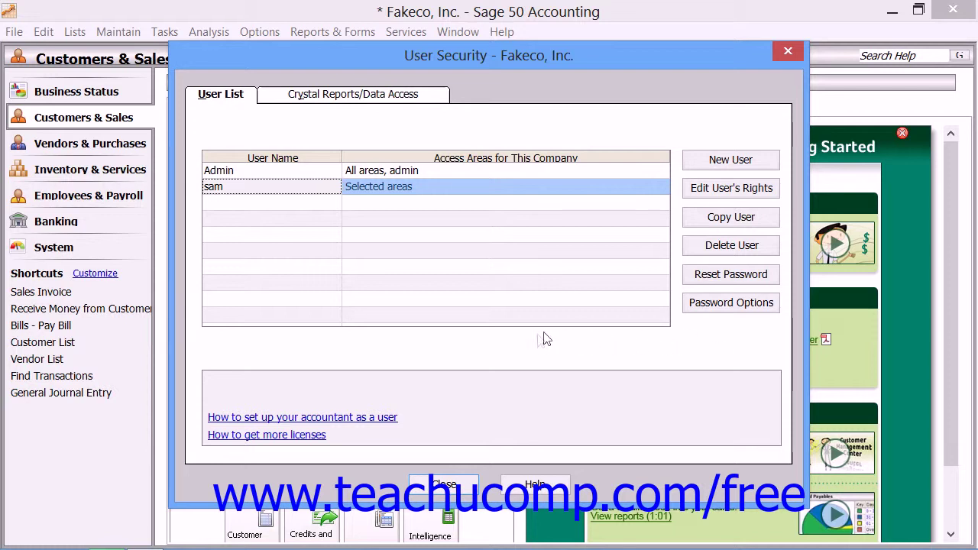
{"action": "left_click", "coordinate": [444, 485]}
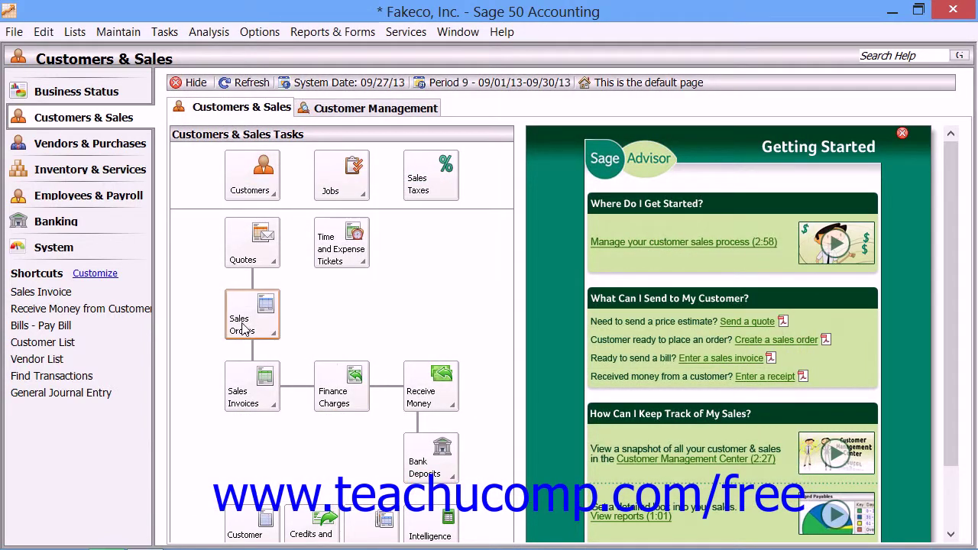